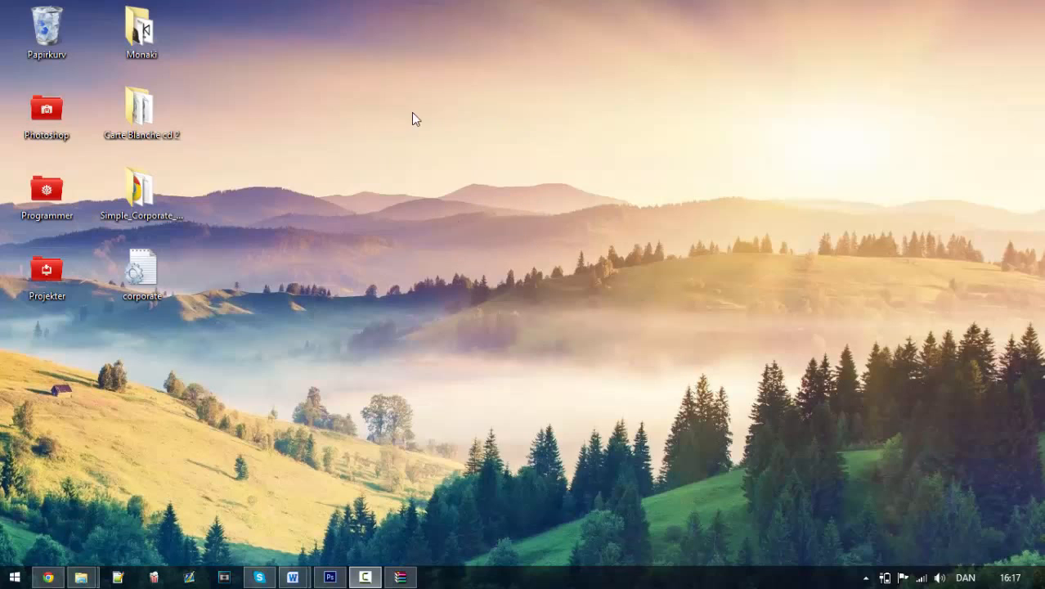
Bring the Video Wallpaper folder window forward, then minimize it to reveal the animated desktop
left_click(85, 578)
left_click(271, 503)
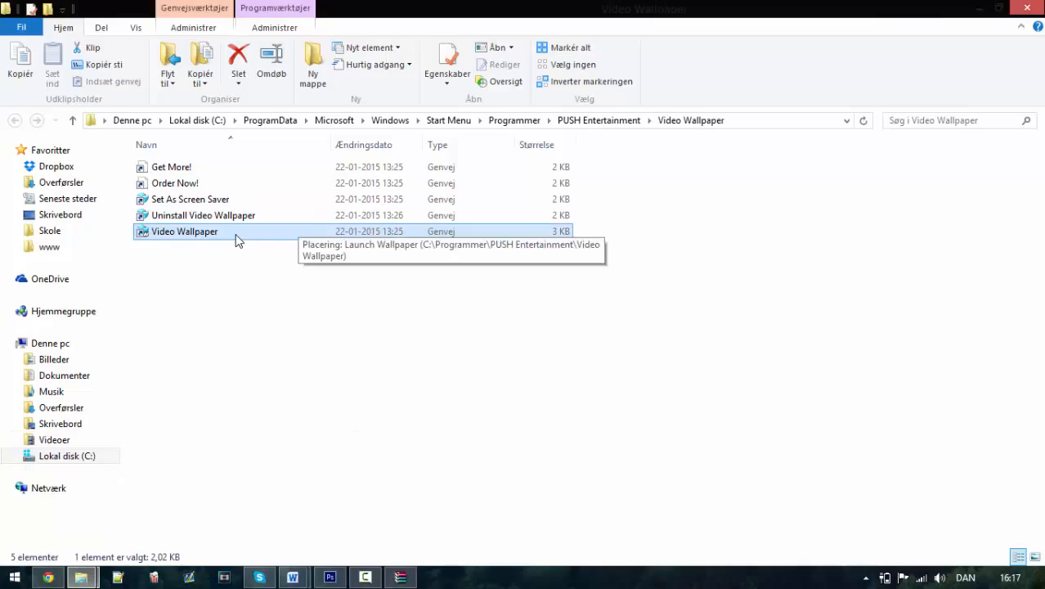
left_click(978, 10)
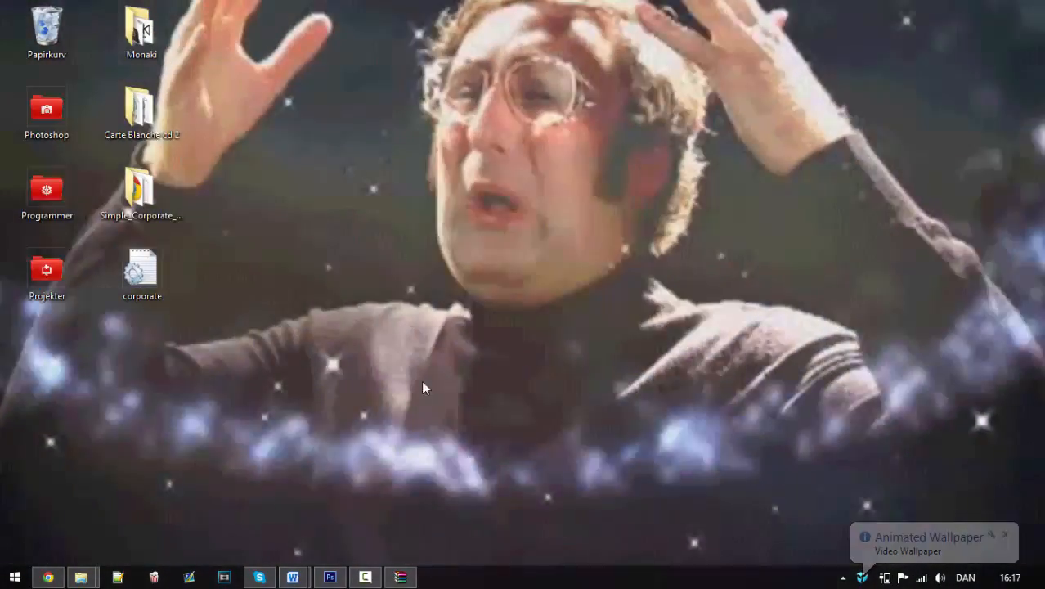
Restore the DreamScene archive window and move it up and to the right on the desktop
left_click(400, 577)
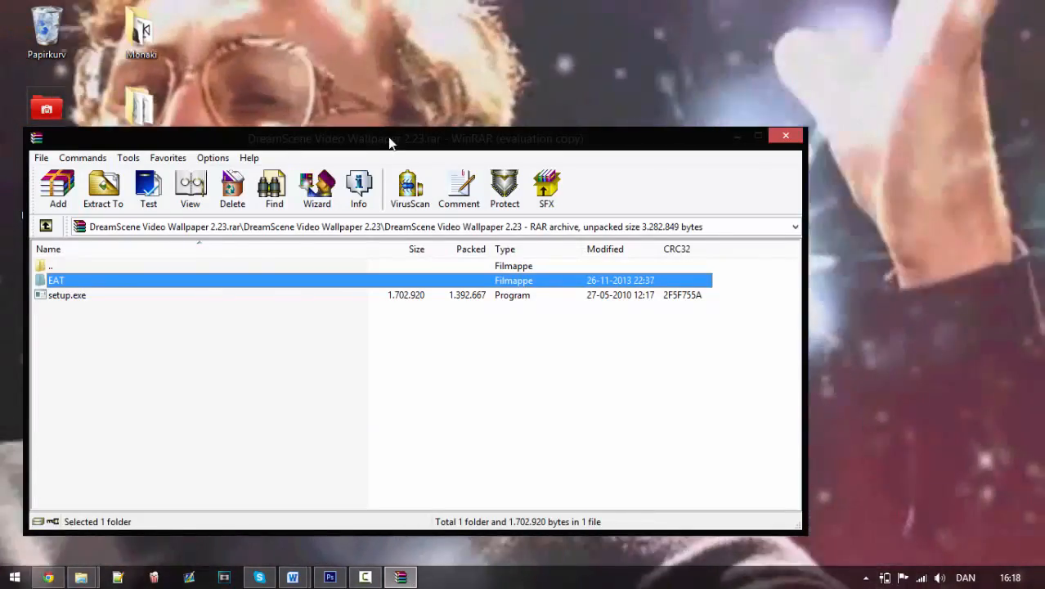
mouse_move(390, 143)
left_mouse_down()
mouse_move(317, 90)
mouse_move(368, 88)
left_mouse_up()
left_click(257, 270)
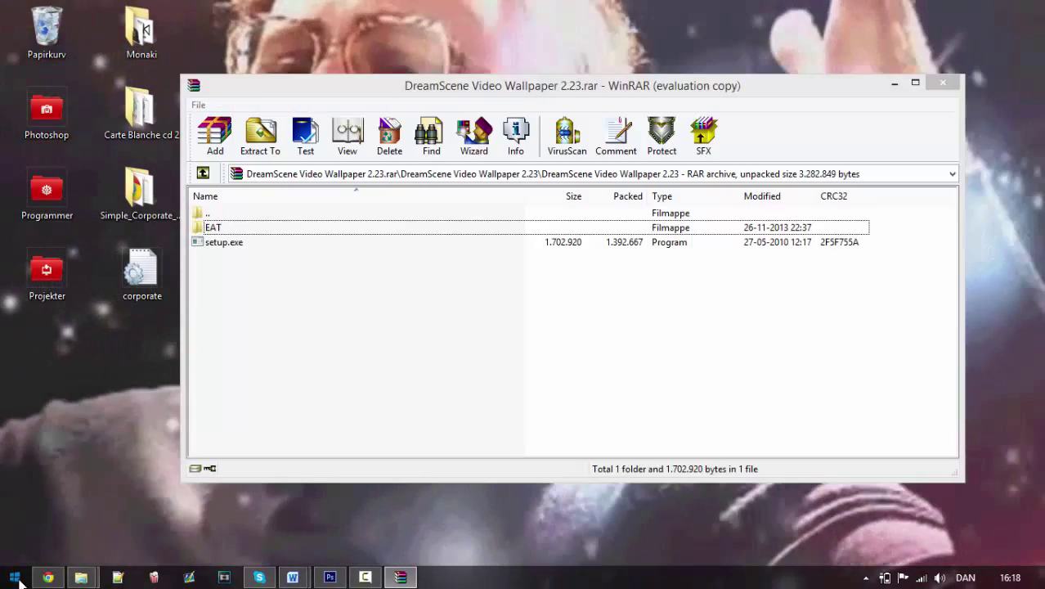
Search the Start screen for 'wallpaper' and open Video Wallpaper's file location (Åbn filplacering)
left_click(16, 578)
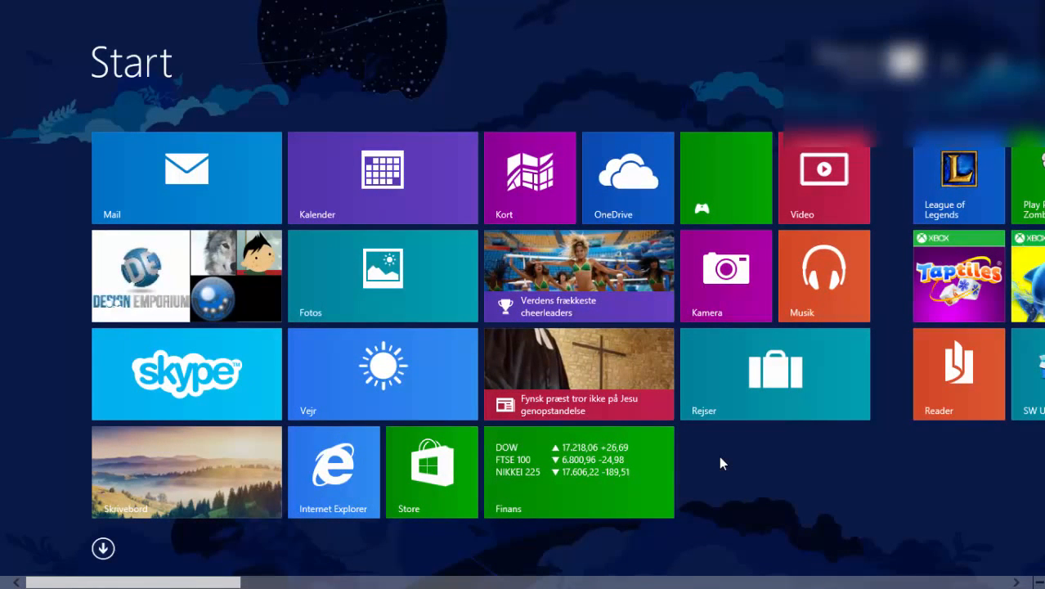
type("video")
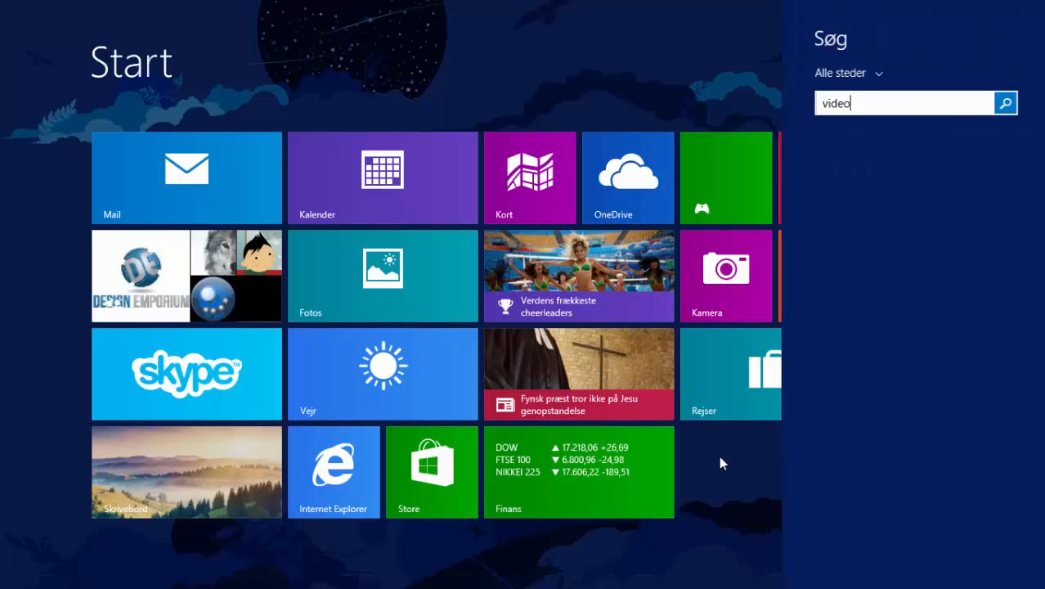
key("BackSpace")
key("BackSpace")
key("BackSpace")
key("BackSpace")
key("BackSpace")
type("wall")
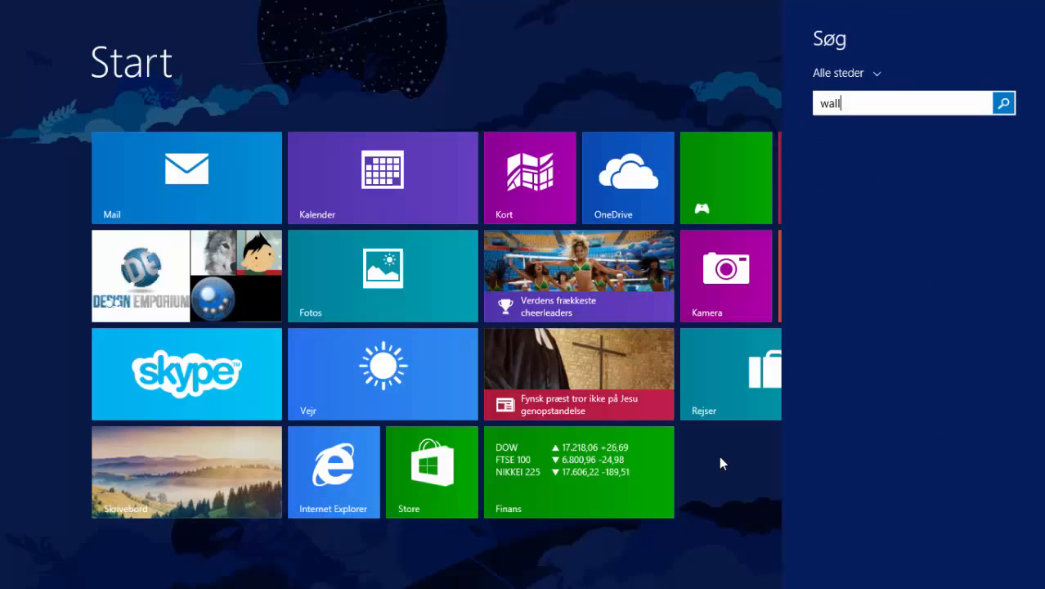
type("paper")
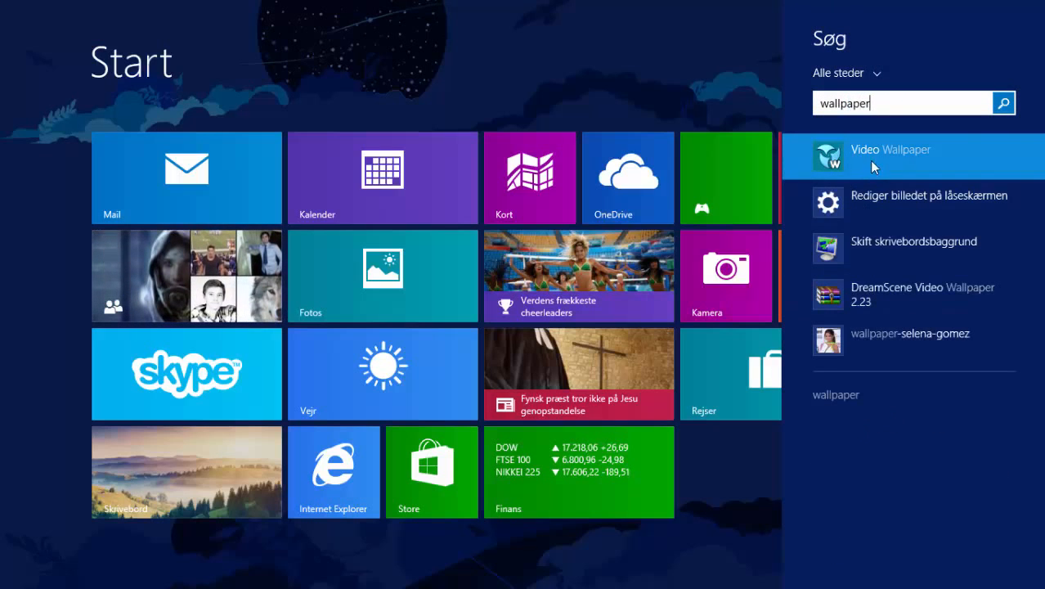
right_click(869, 164)
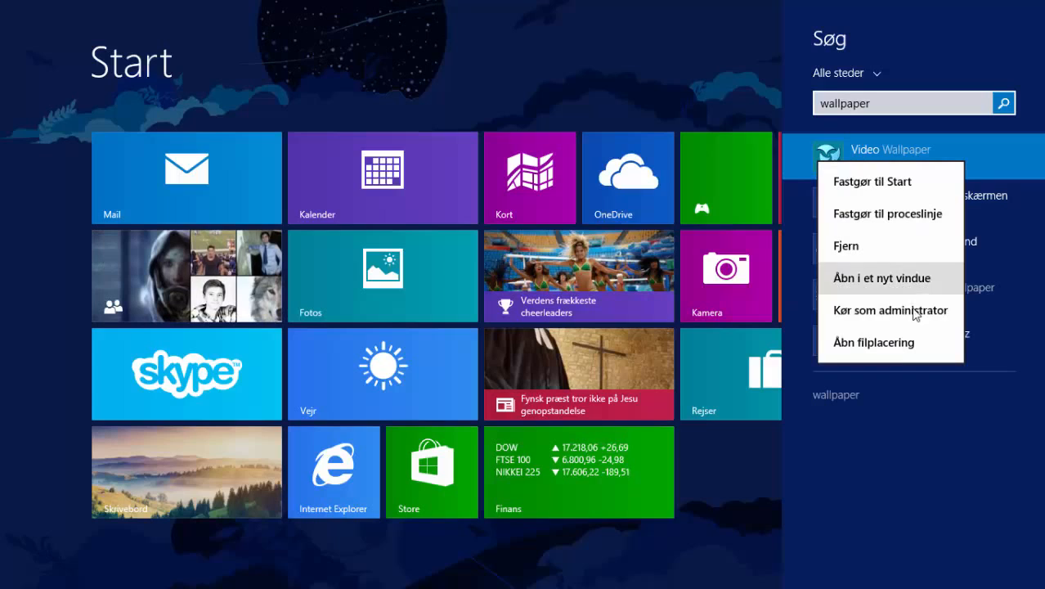
left_click(888, 345)
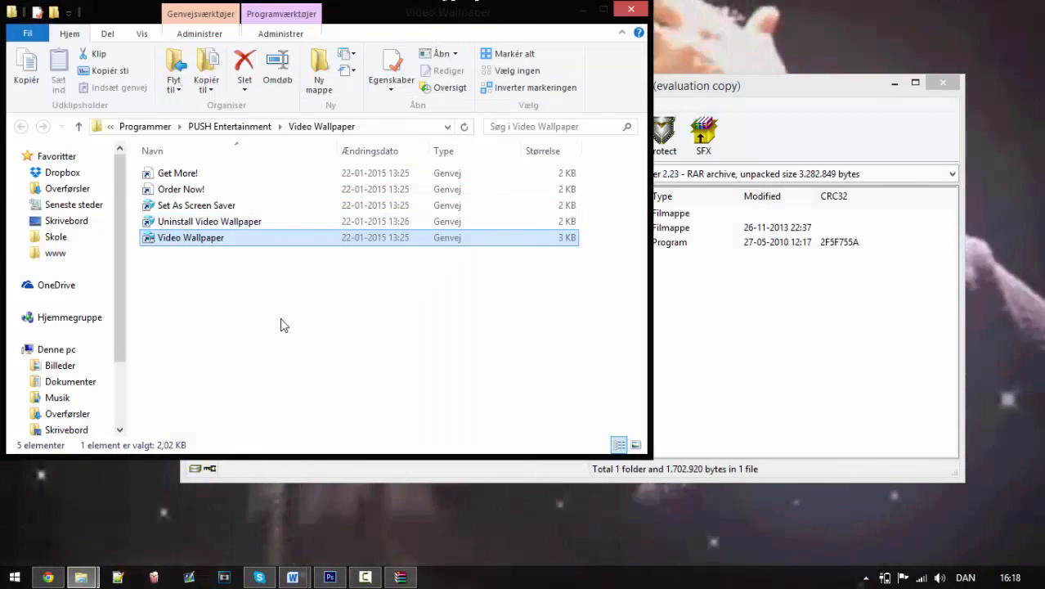
Browse the archive into EAT > Crack_x64 and select VideoWallpaper.exe
left_click_drag(776, 97, 849, 91)
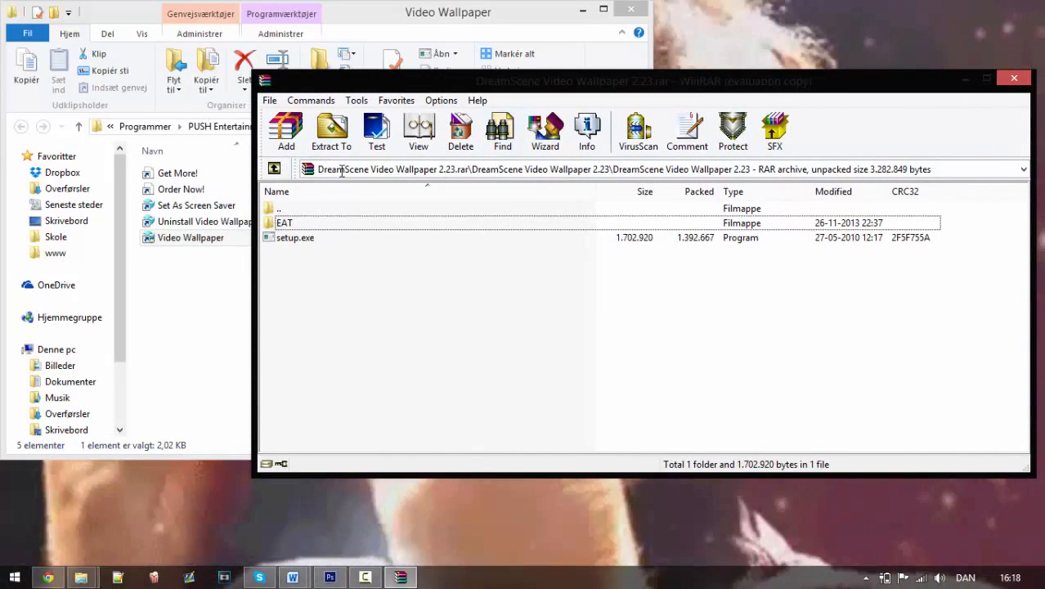
double_click(285, 222)
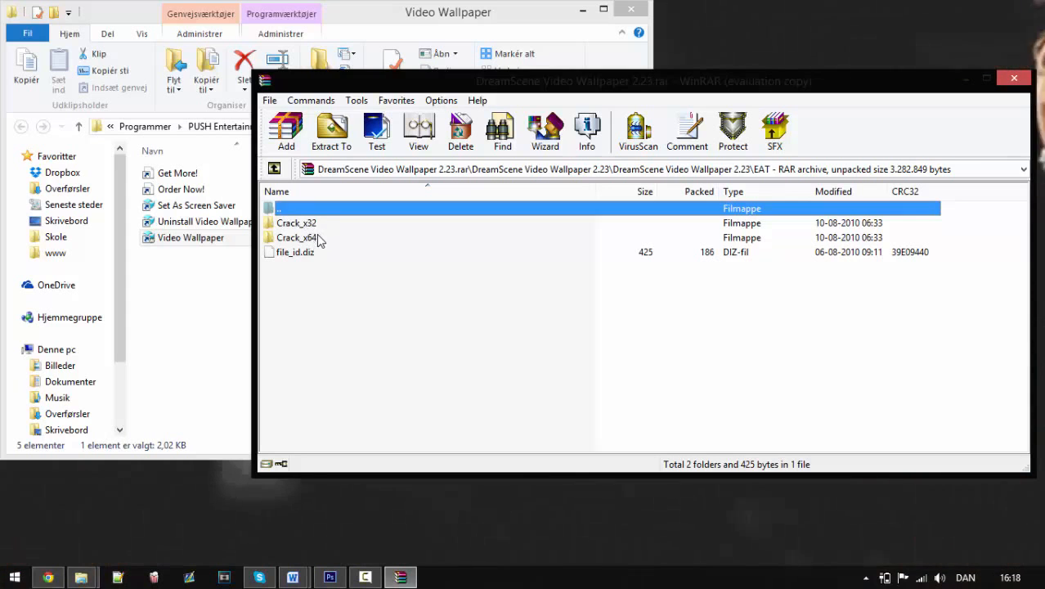
double_click(319, 238)
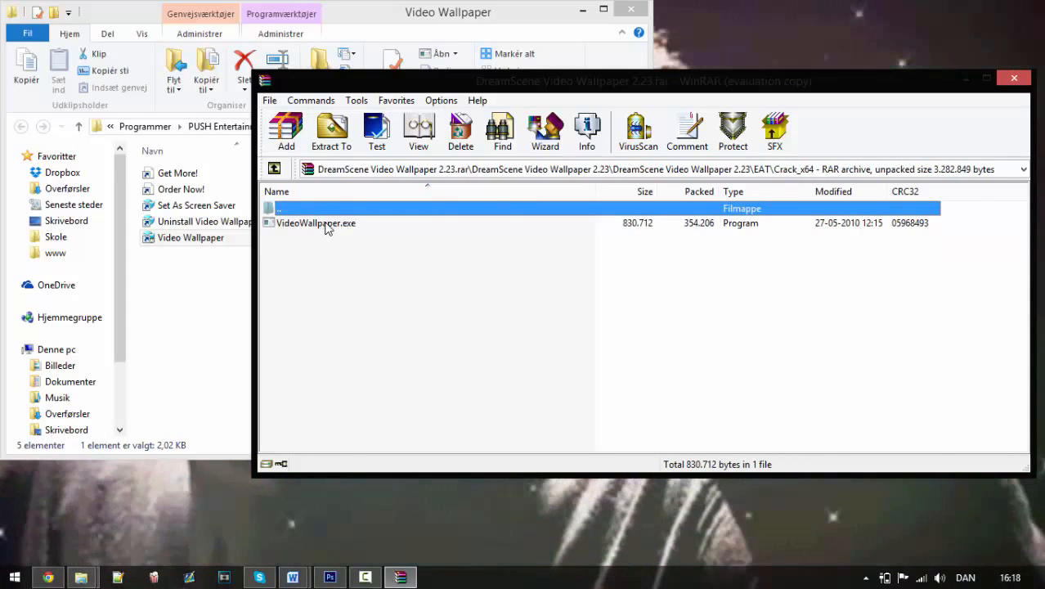
left_click(327, 228)
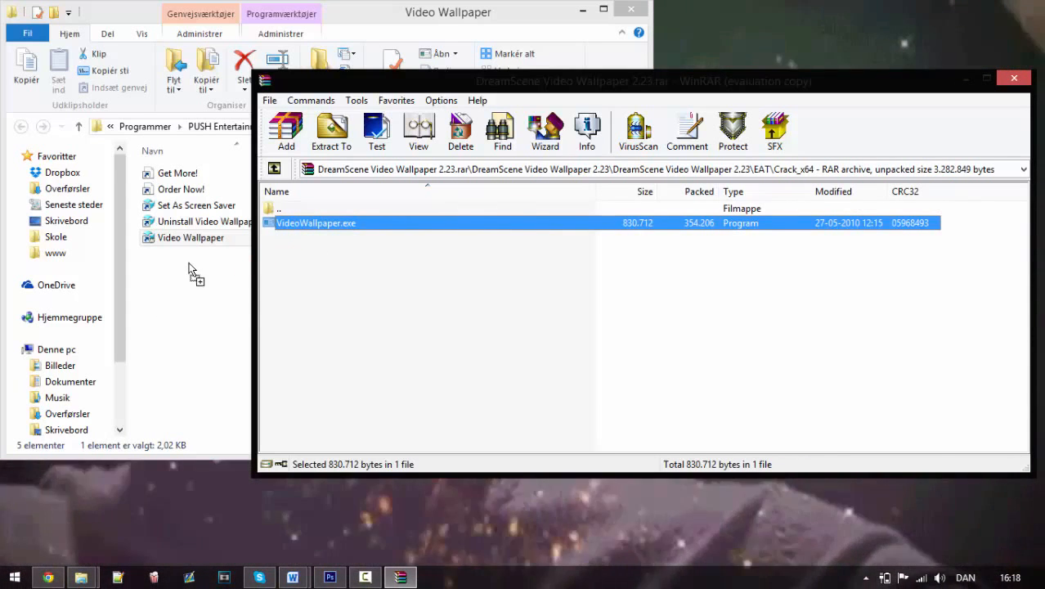
Try copying VideoWallpaper.exe to the folder, select the Video Wallpaper shortcut and close WinRAR
left_click_drag(176, 266, 176, 268)
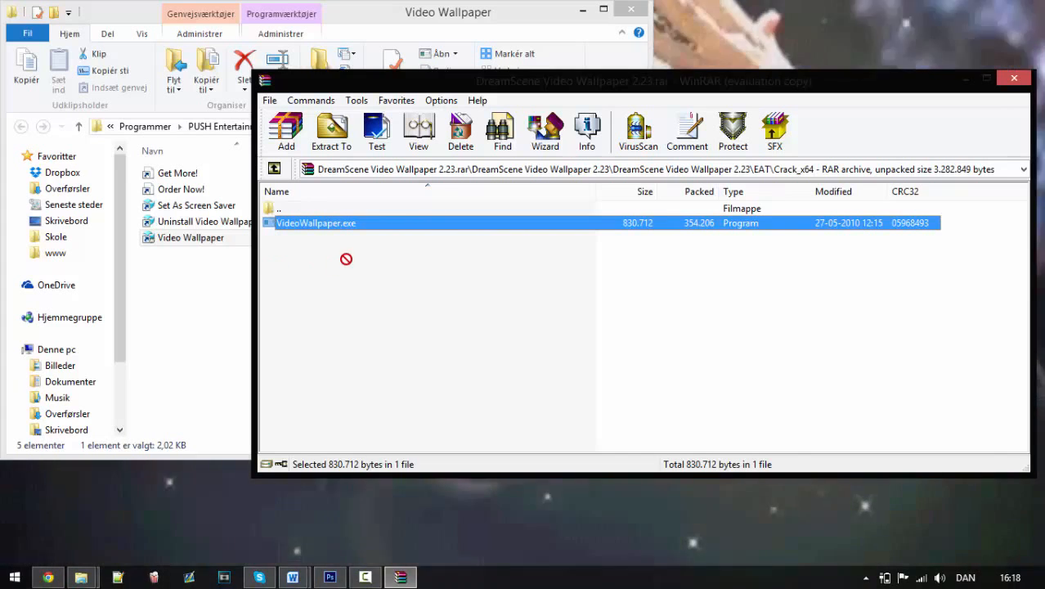
left_click(356, 260)
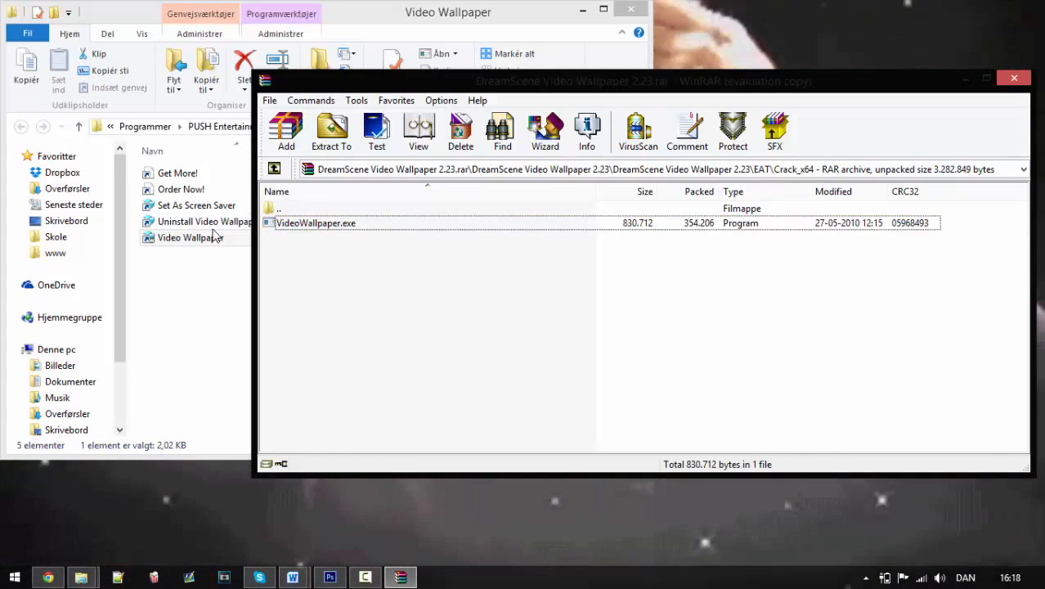
left_click(179, 238)
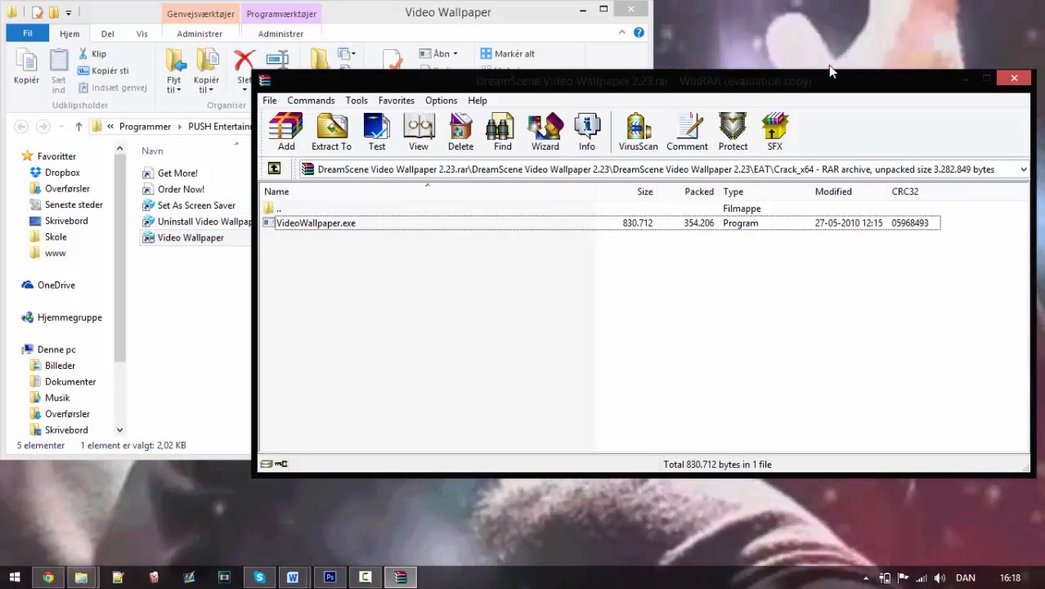
left_click(1015, 79)
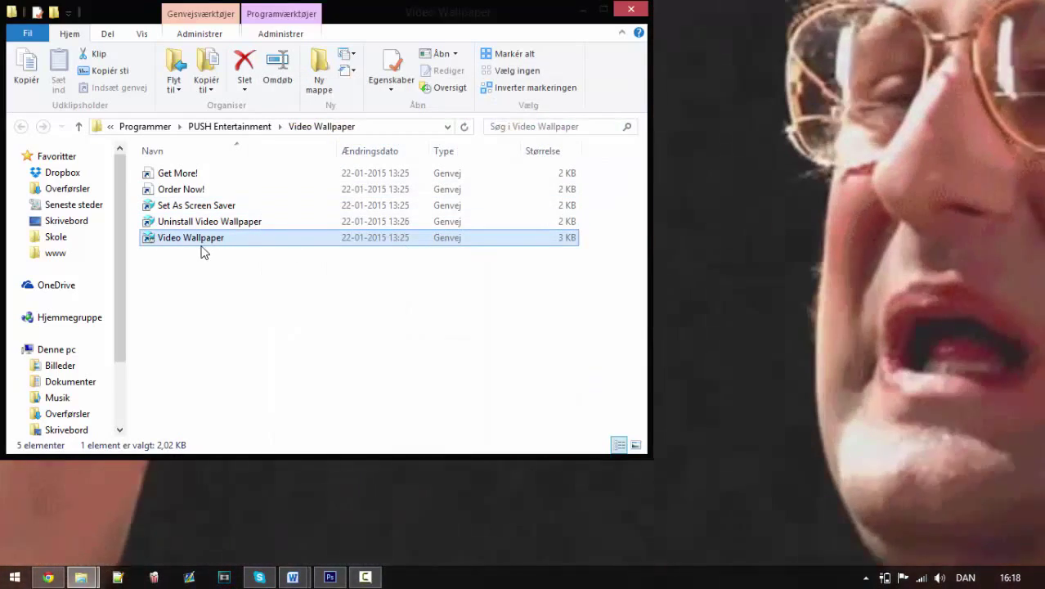
Launch Video Wallpaper's settings from its shortcut and move the dialog fully into view
double_click(190, 237)
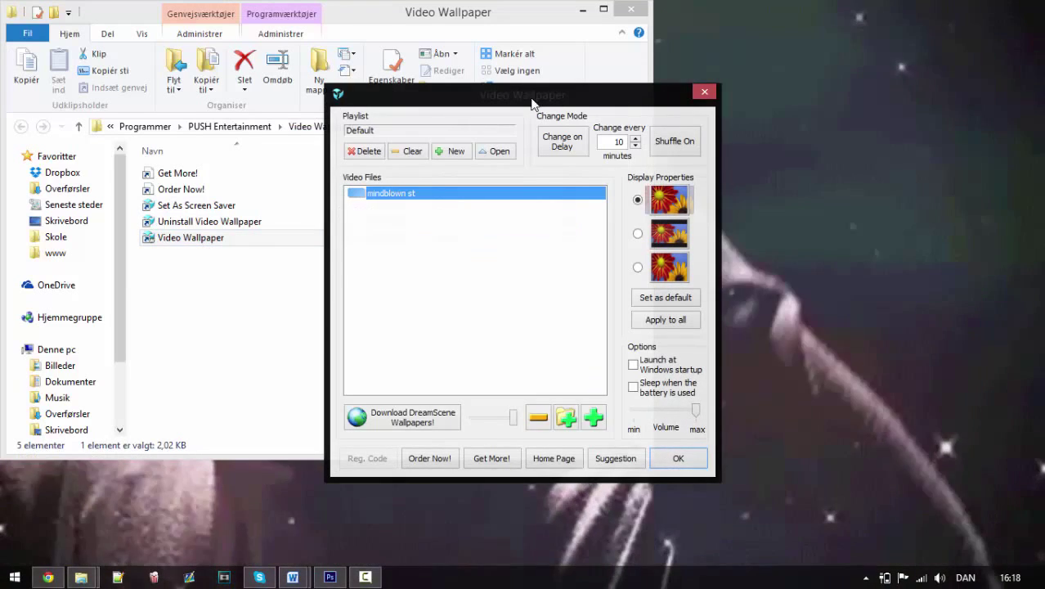
left_click_drag(667, 98, 838, 98)
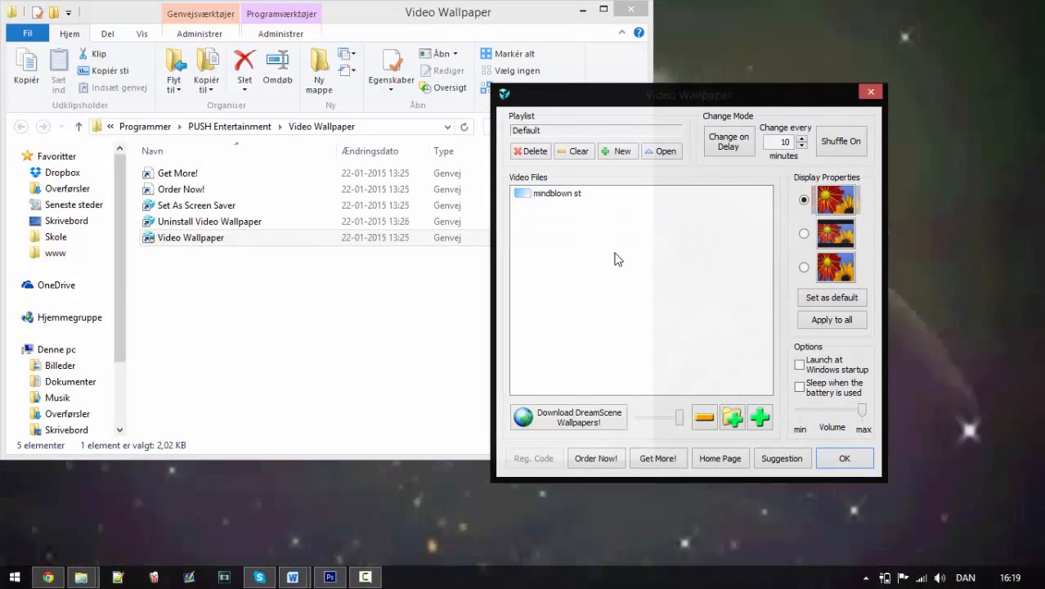
left_click(763, 418)
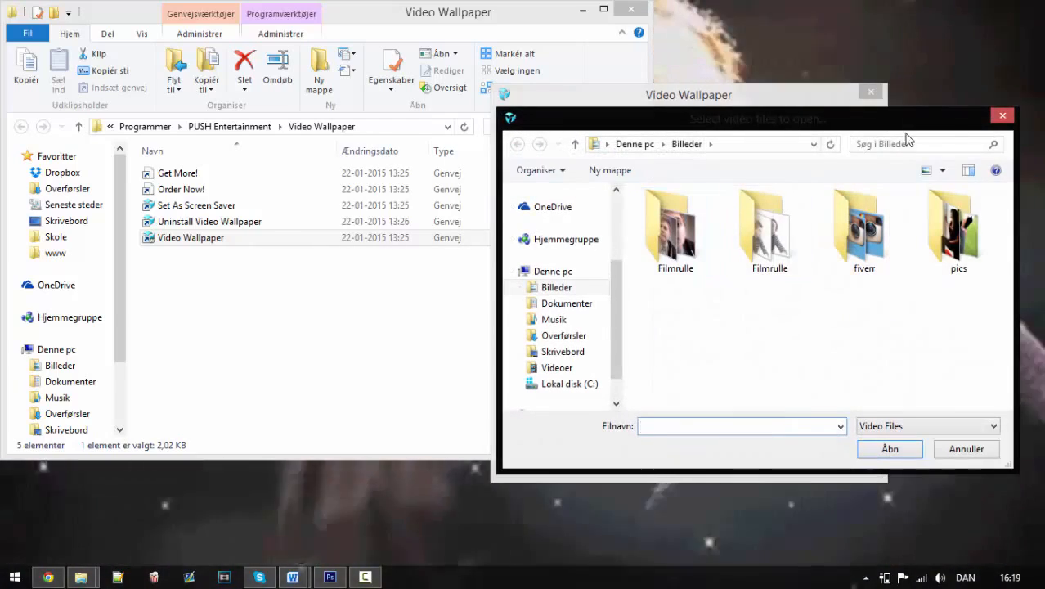
left_click(1002, 115)
Add the mindblown st file to the Default playlist with the picker showing All Files (*.*)
left_click(763, 417)
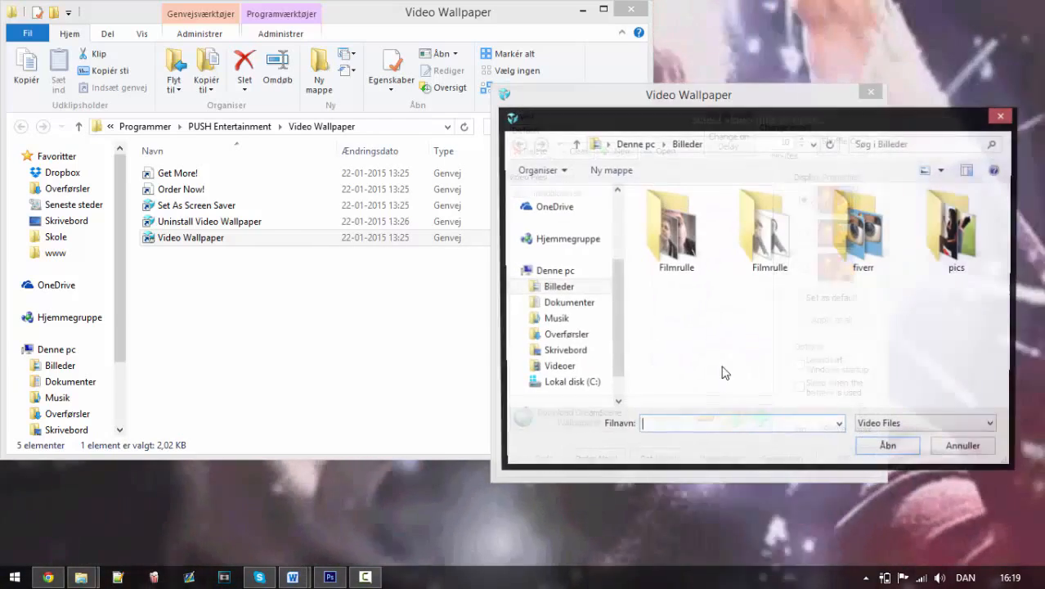
scroll(616, 306, "down", 3)
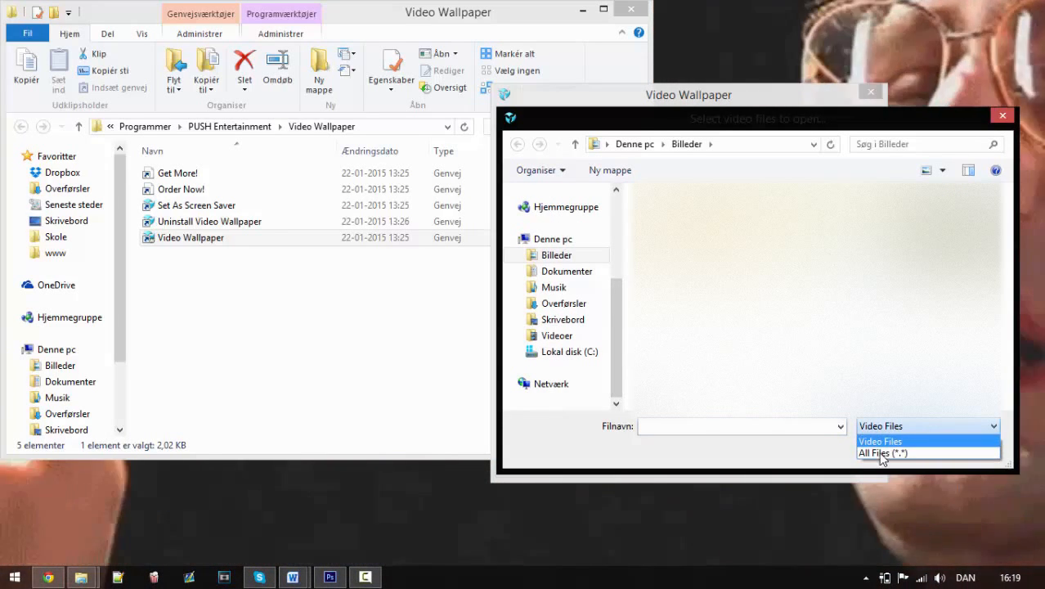
left_click(874, 455)
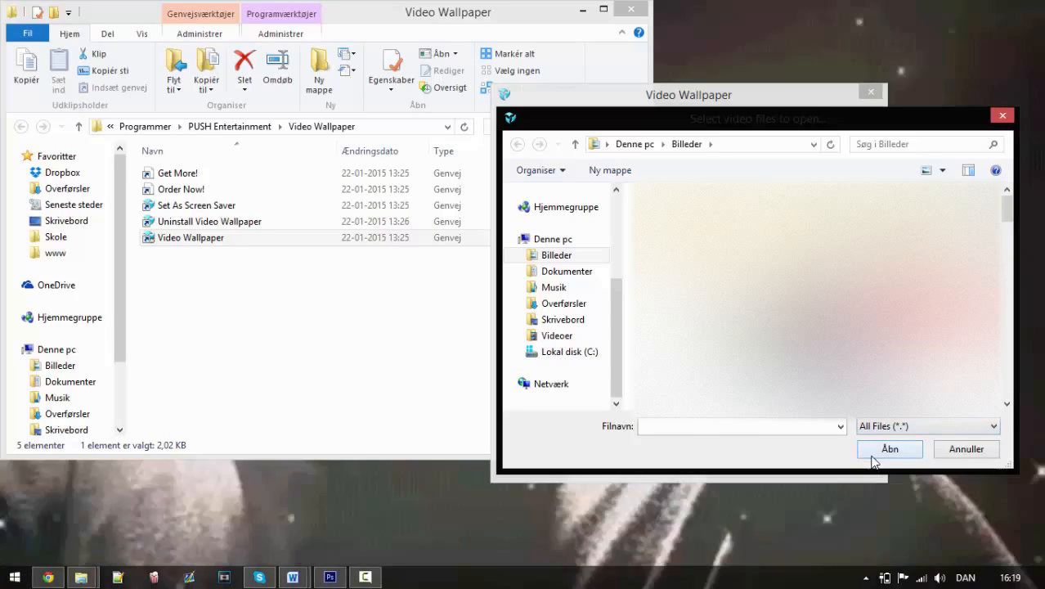
mouse_move(1012, 211)
left_mouse_down()
mouse_move(1007, 323)
mouse_move(1007, 298)
left_mouse_up()
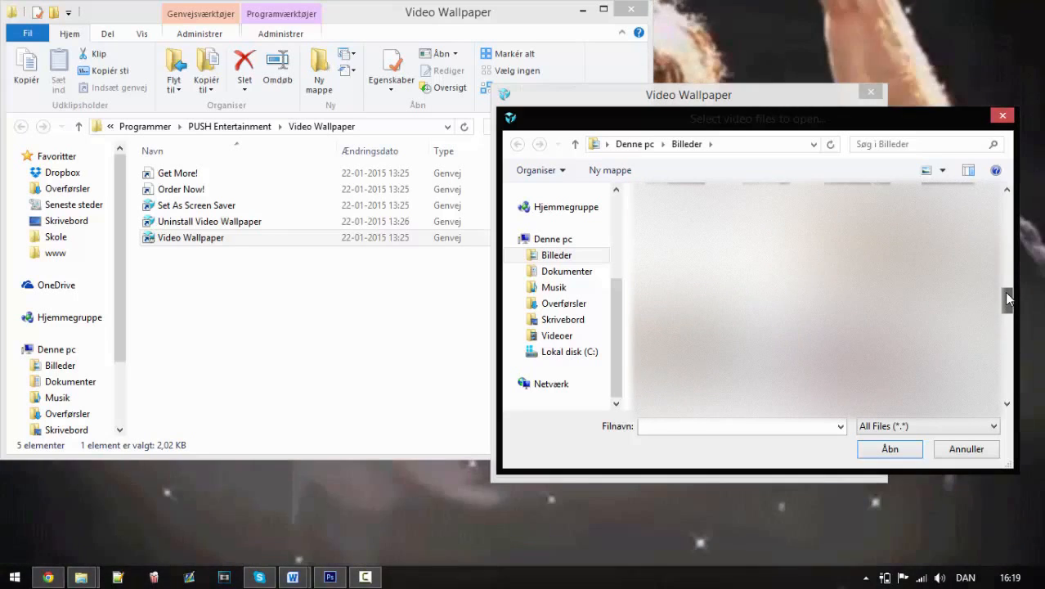
key("Return")
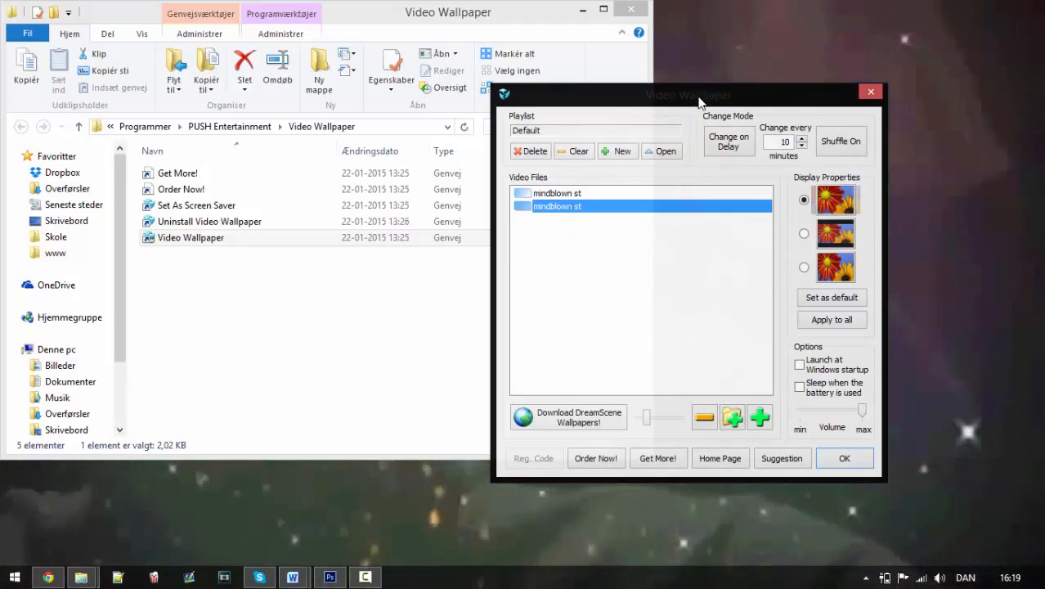
Choose the third Display Properties layout and confirm the settings with OK
left_click_drag(699, 99, 436, 90)
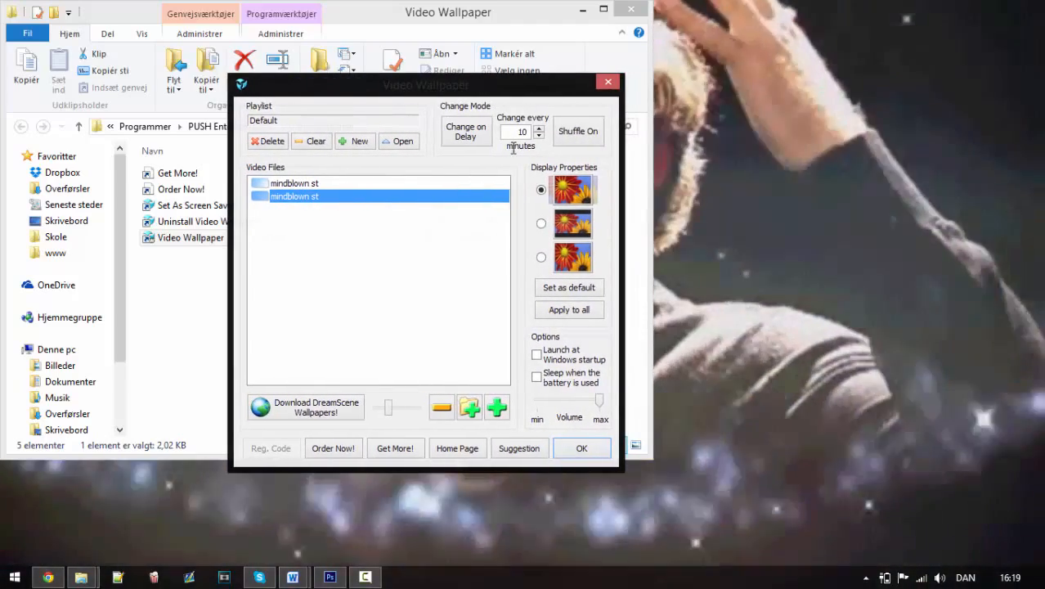
left_click(541, 257)
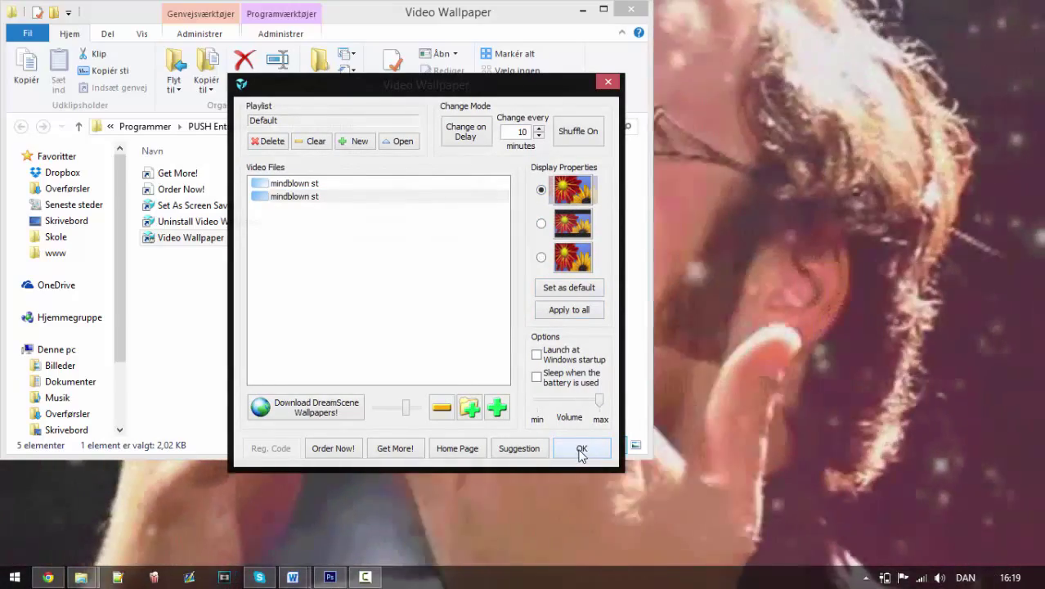
left_click(582, 450)
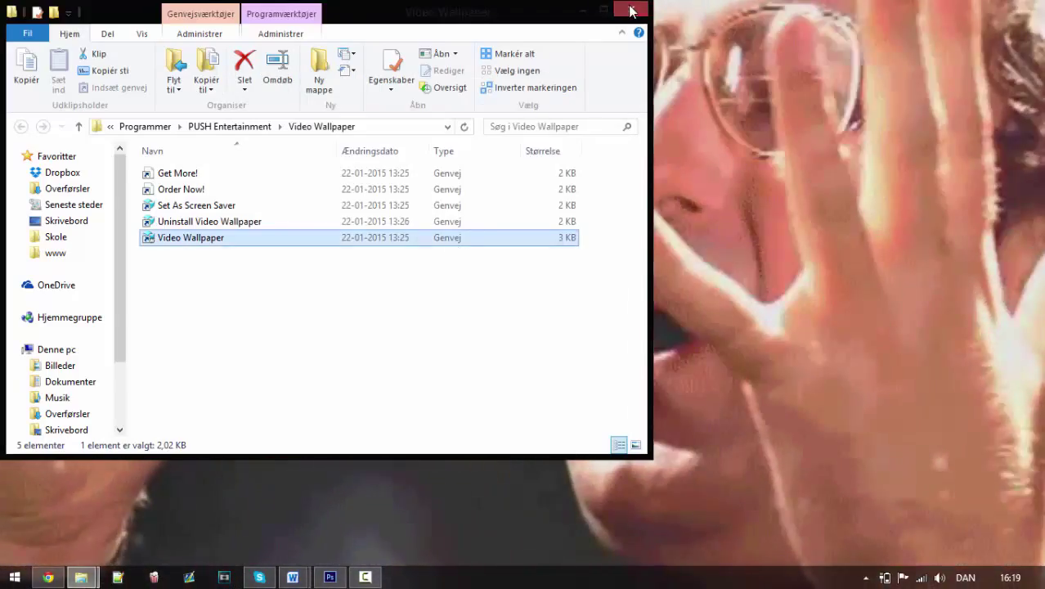
Close the File Explorer window so the mindblown wallpaper fills the desktop
left_click(632, 10)
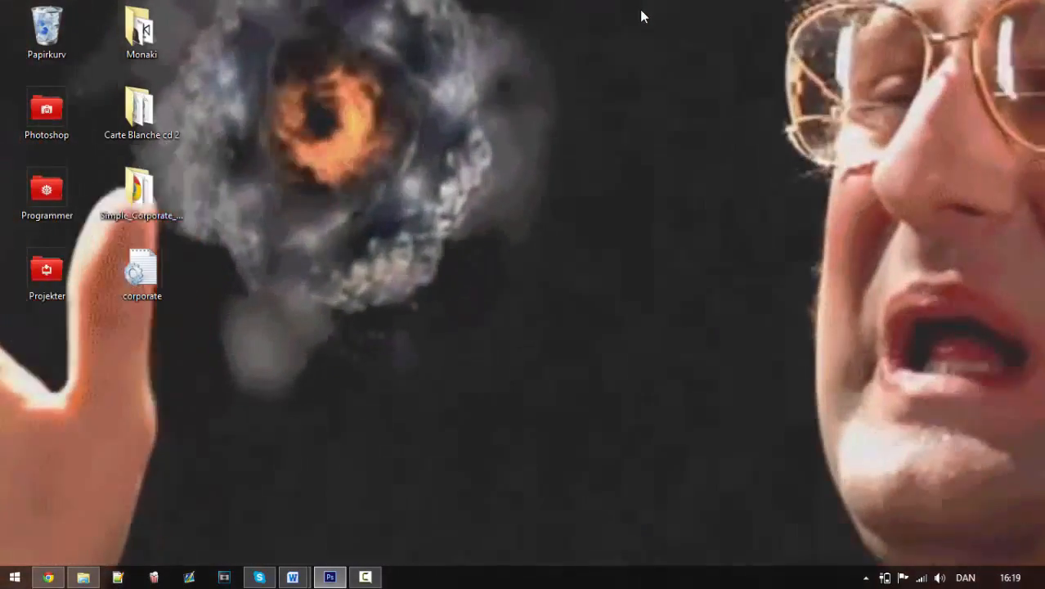